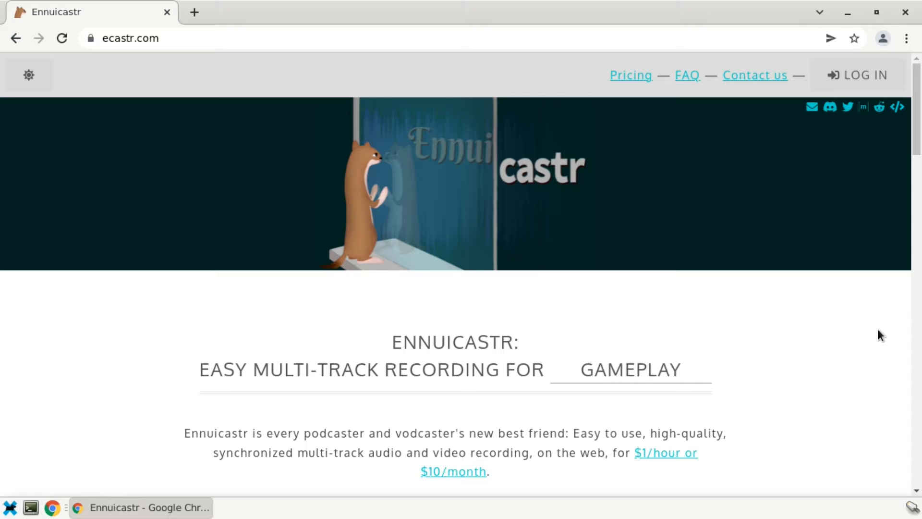
- Log in and create a new recording named Demo with video recording enabled
left_click(862, 82)
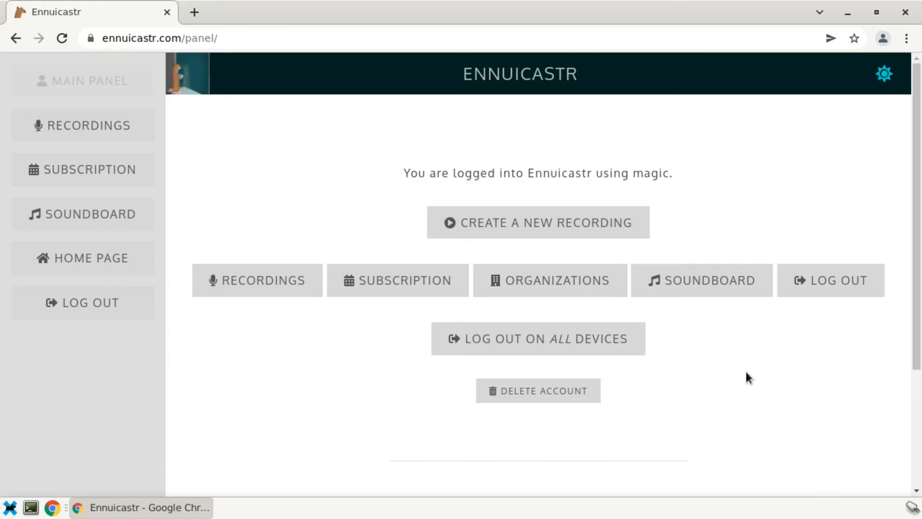
left_click(589, 221)
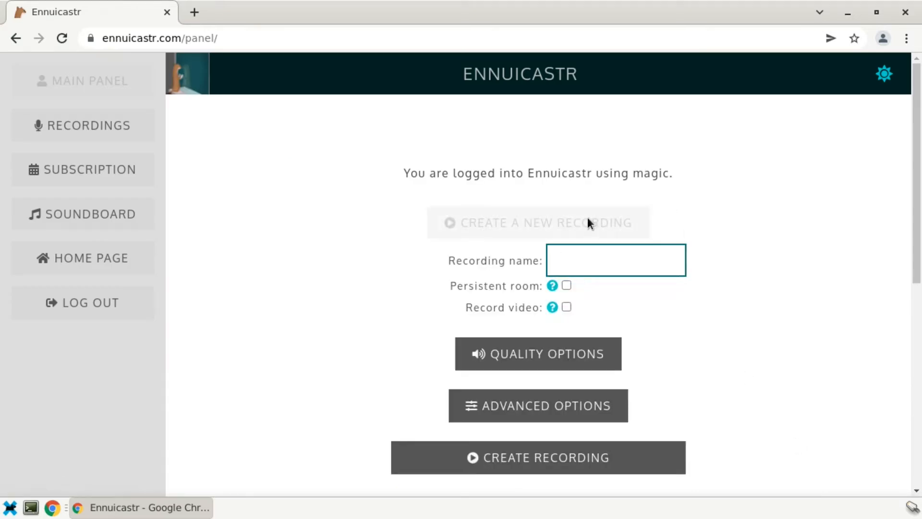
left_click(109, 125)
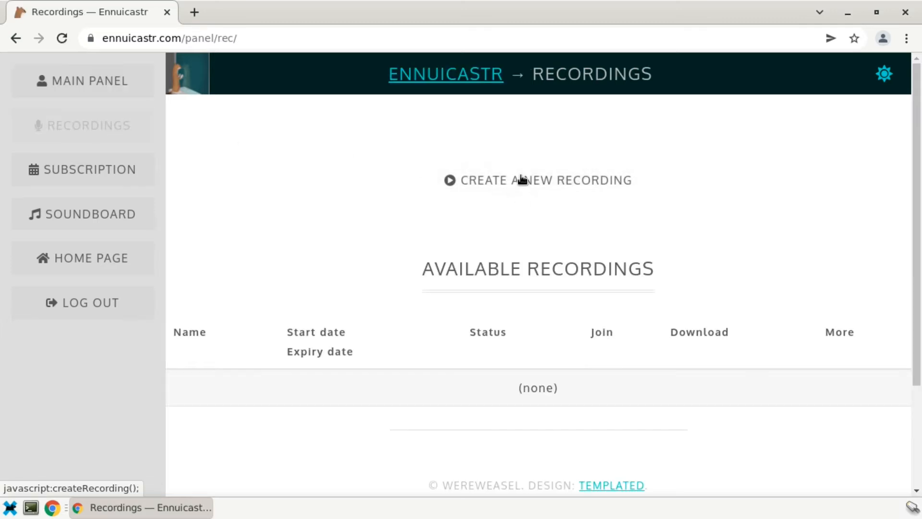
left_click(522, 179)
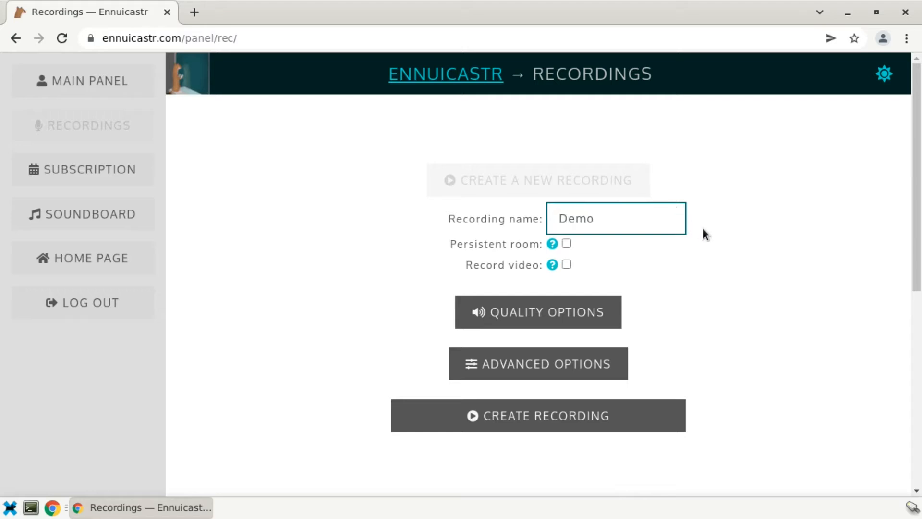
left_click(566, 265)
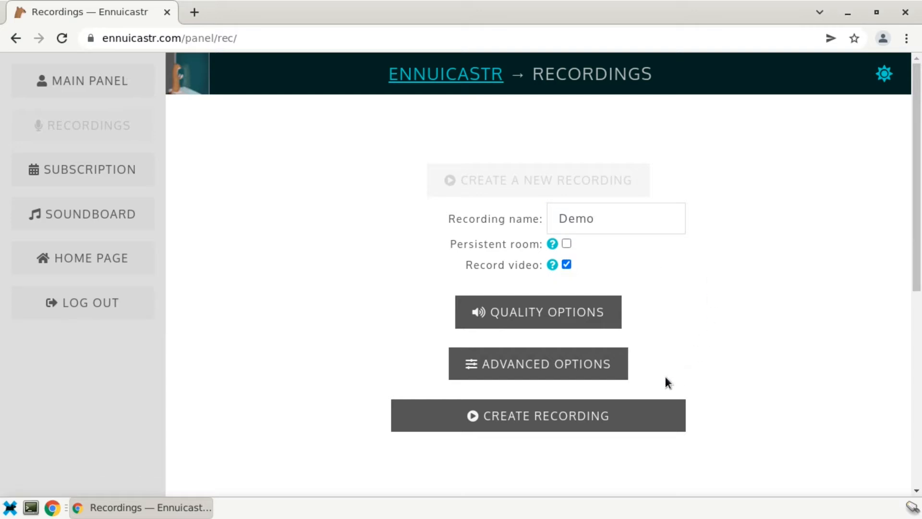
left_click(591, 422)
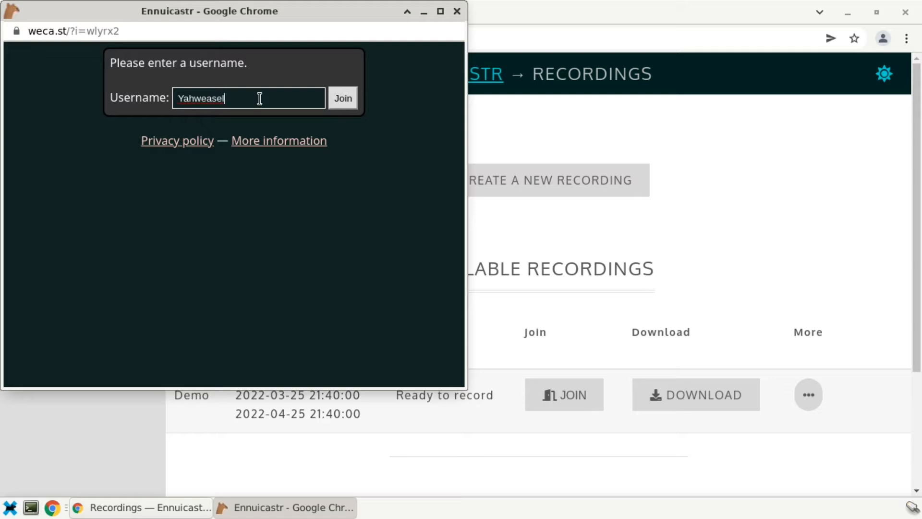
- Join the Demo room as host, allowing notifications and microphone access
key("Return")
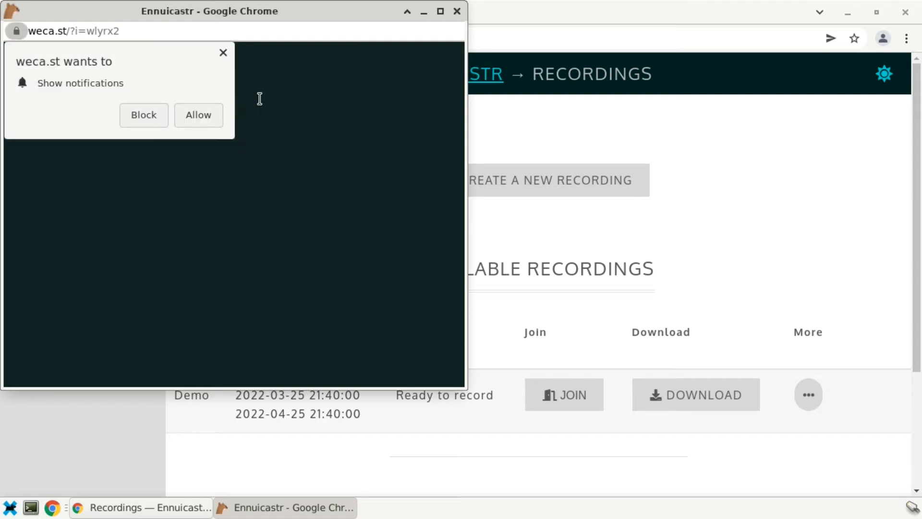
left_click(197, 113)
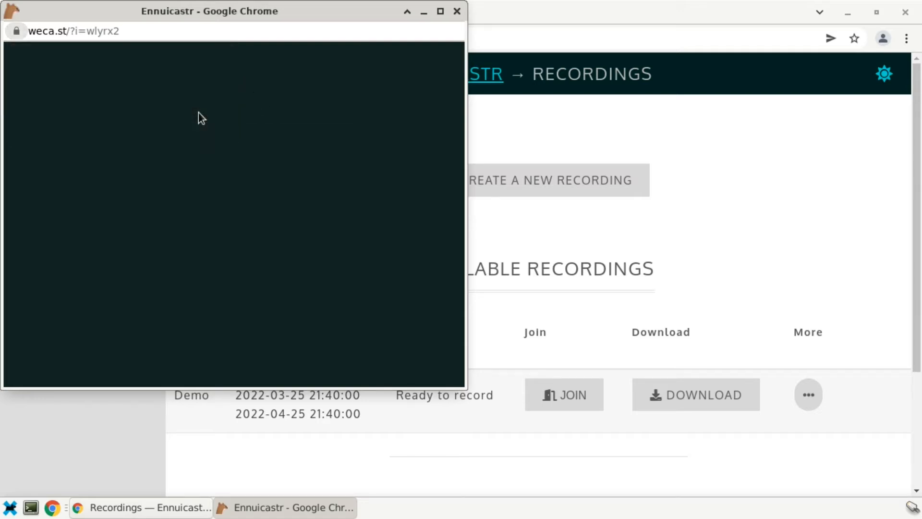
left_click(197, 114)
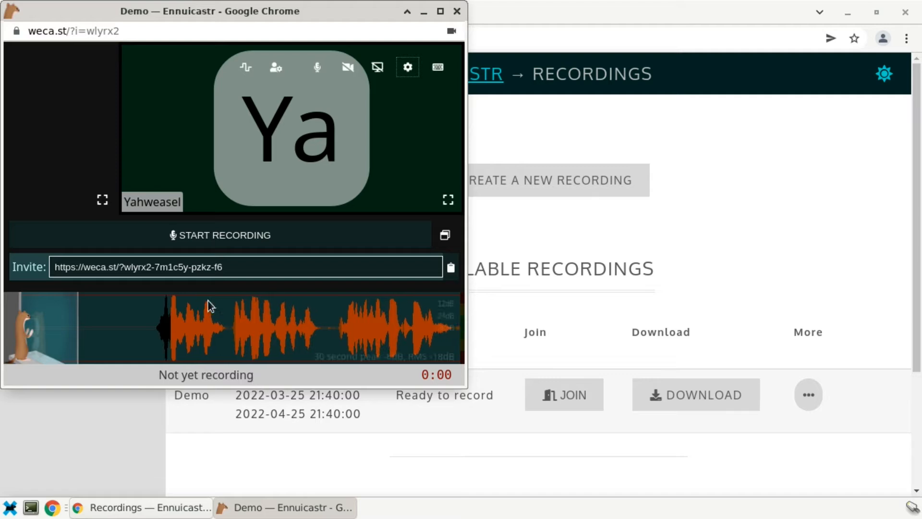
- Copy the Demo invite link and open a new browser tab
left_click(449, 269)
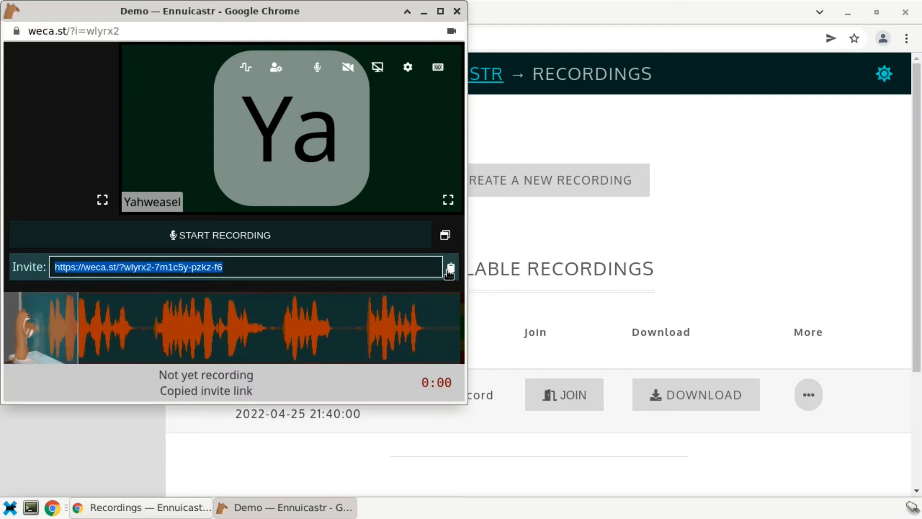
left_click(796, 241)
key("ctrl+t")
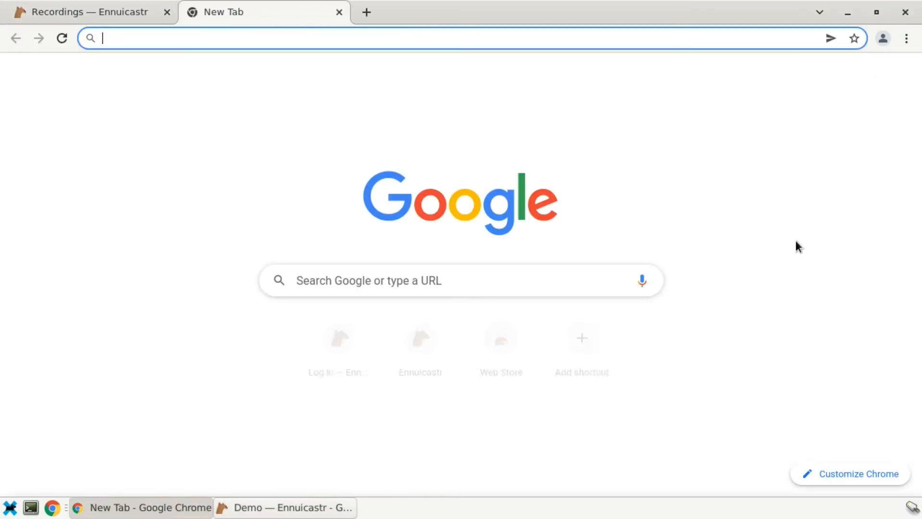
- Join Demo from the invite link as a second participant, placing that window at lower right
key("Return")
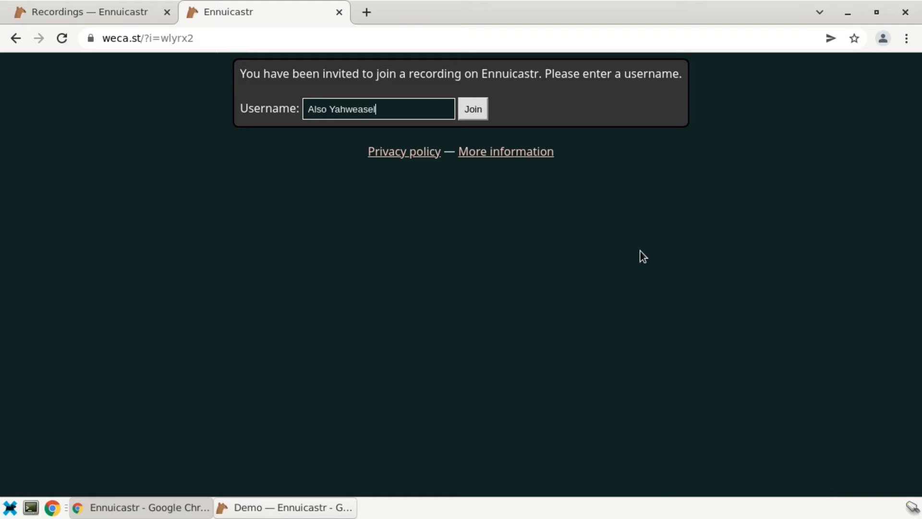
key("Return")
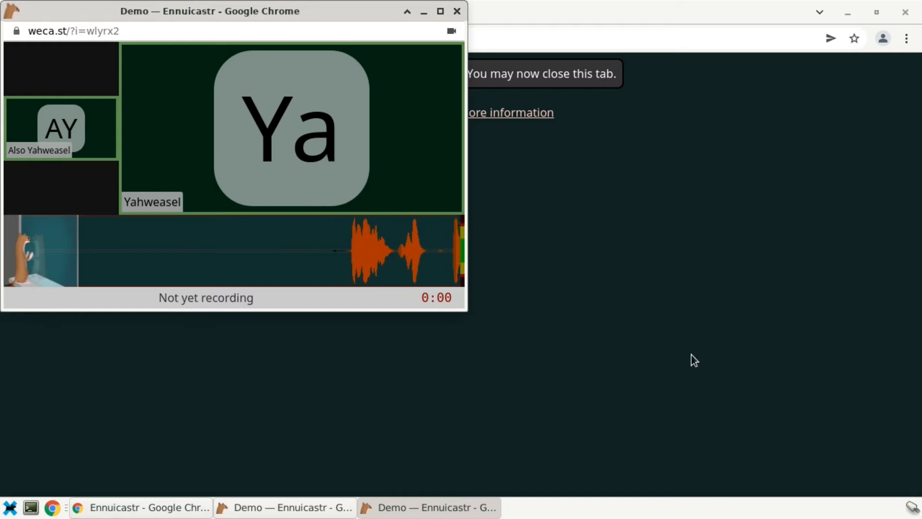
left_click_drag(229, 16, 683, 201)
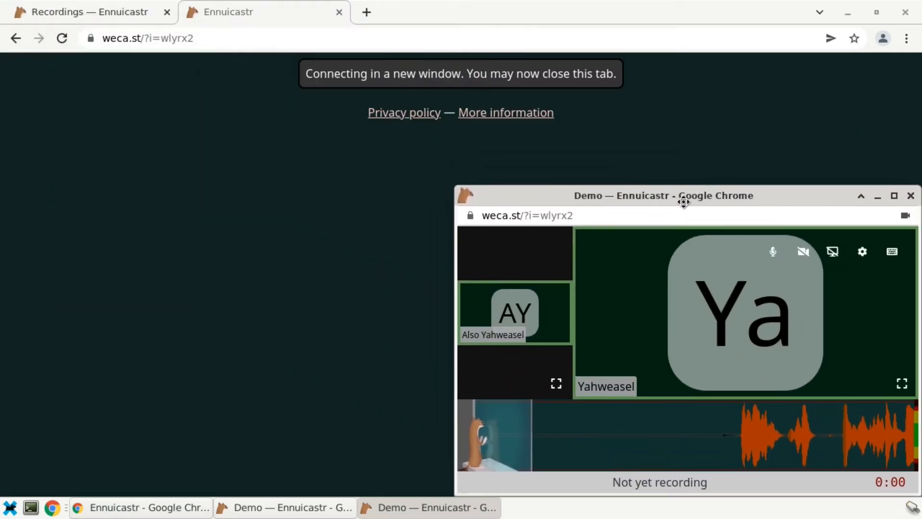
- Bring the host's Demo call window to the front and briefly view its settings
left_click(257, 508)
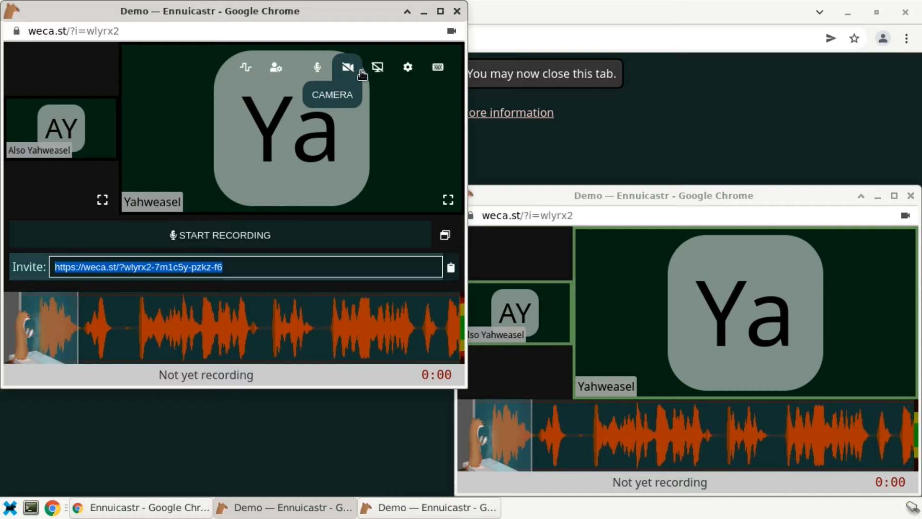
left_click(411, 68)
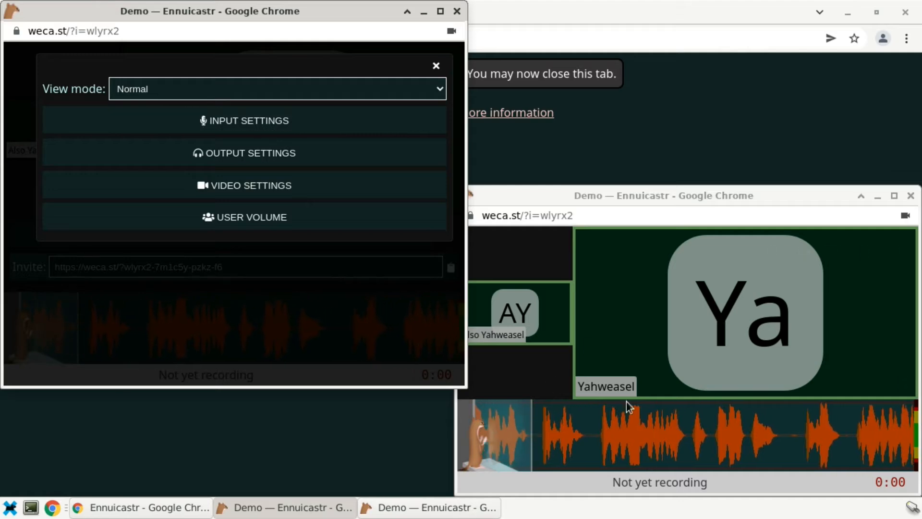
left_click(435, 67)
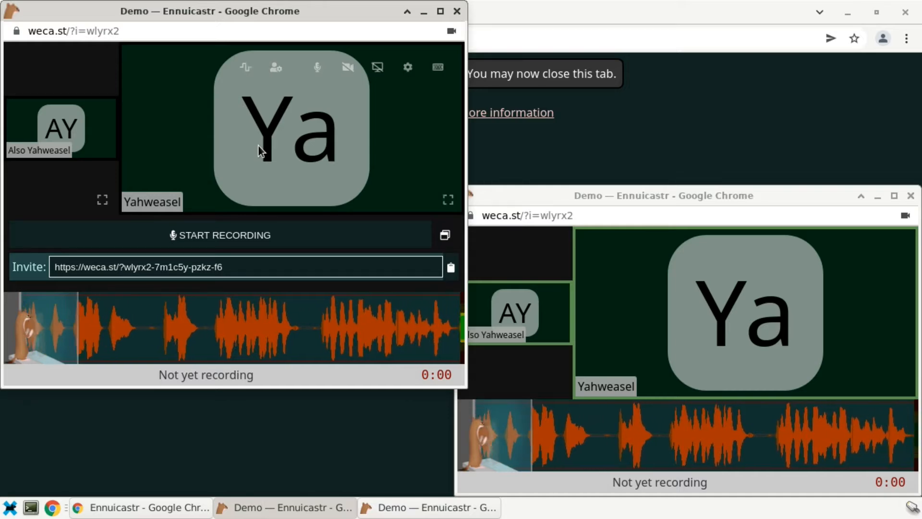
- Request admin control over the second participant and have it granted
left_click(277, 67)
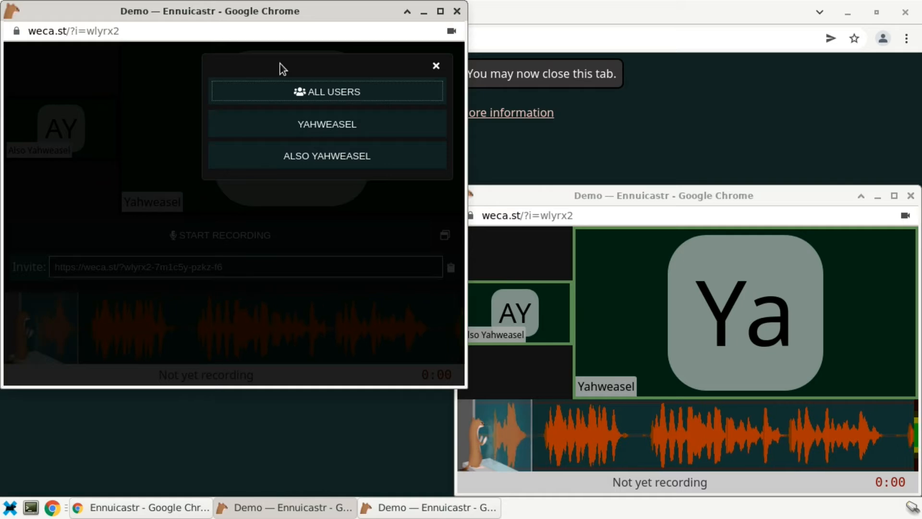
left_click(313, 157)
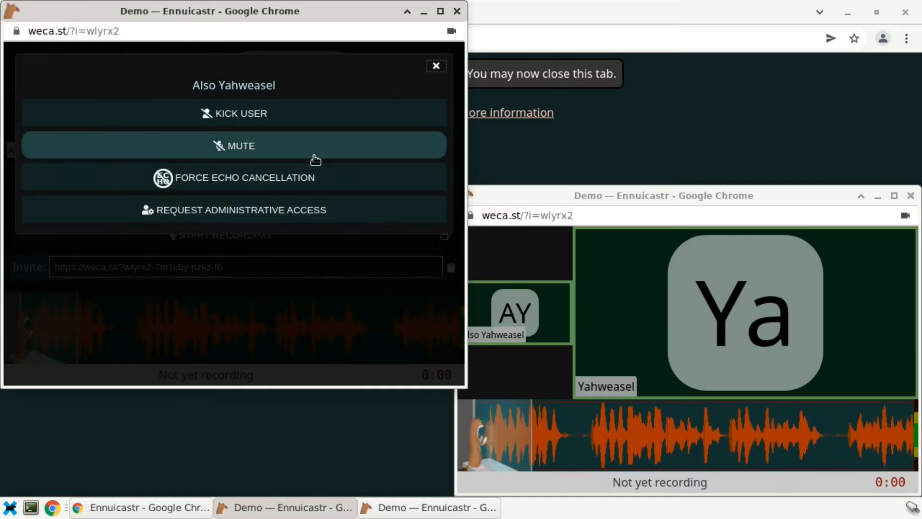
left_click(290, 215)
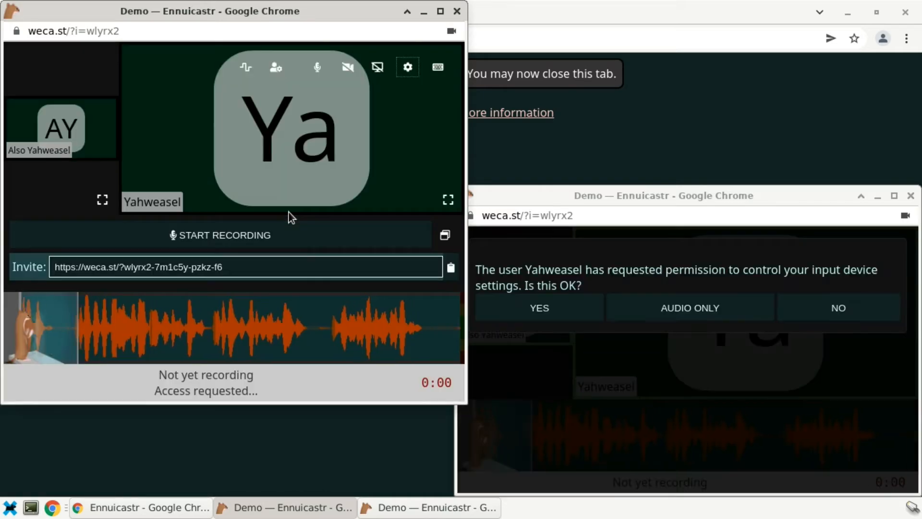
left_click(529, 313)
left_click(530, 313)
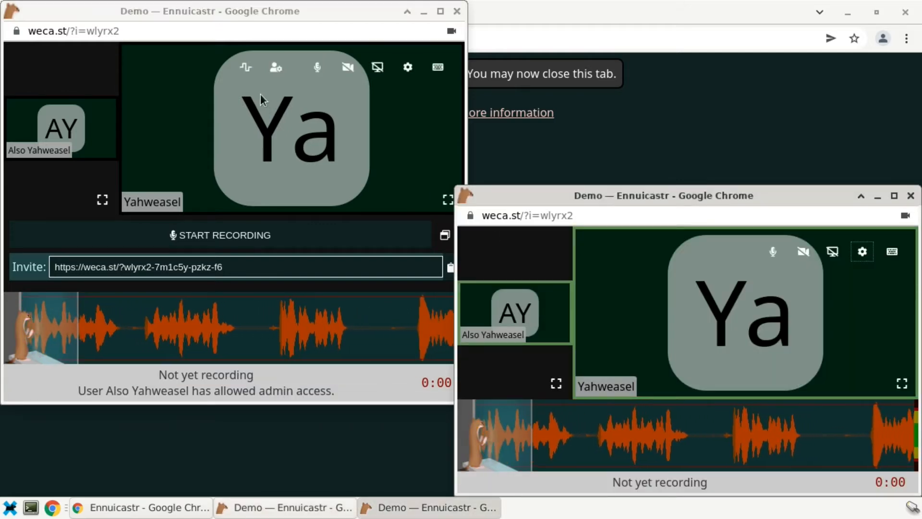
- Set the second participant's video device to Camera 1
left_click(275, 71)
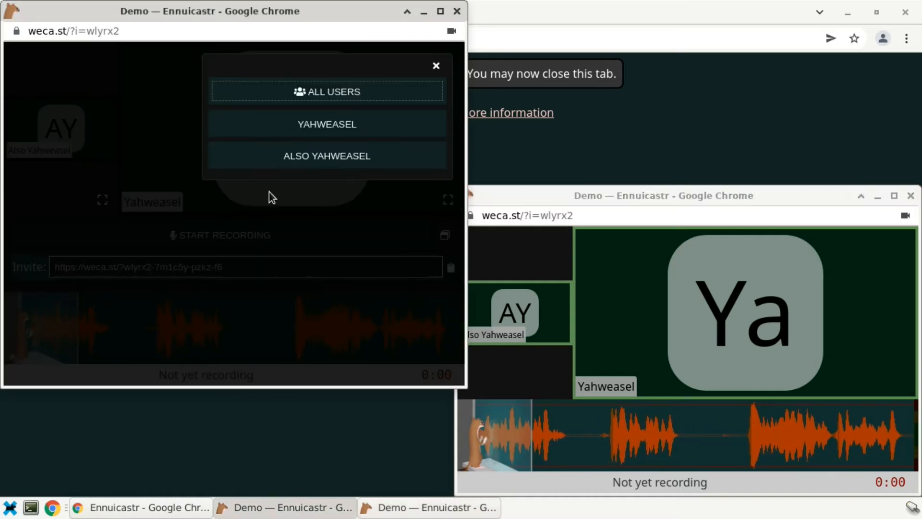
left_click(288, 161)
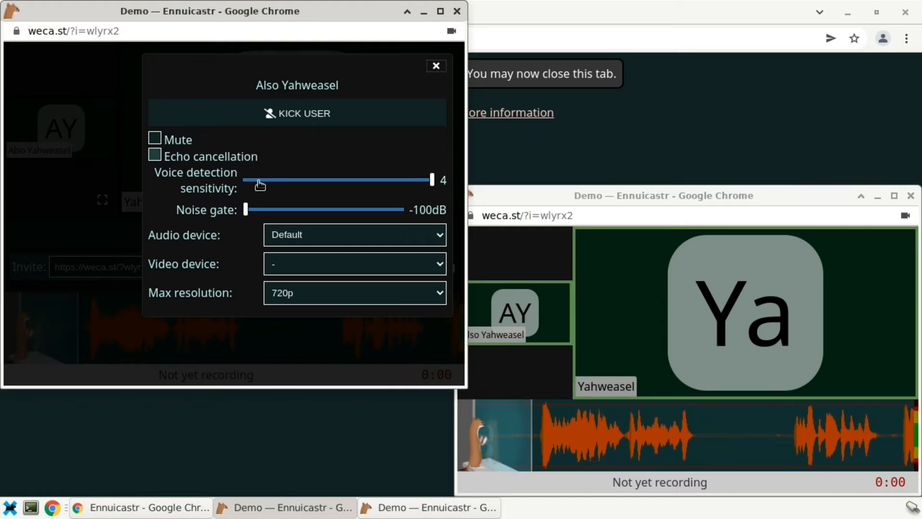
left_click(323, 267)
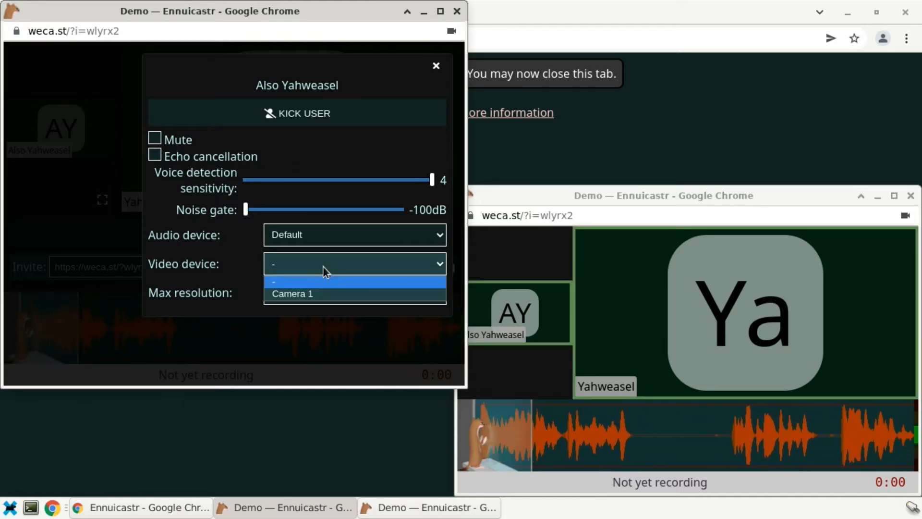
left_click(326, 293)
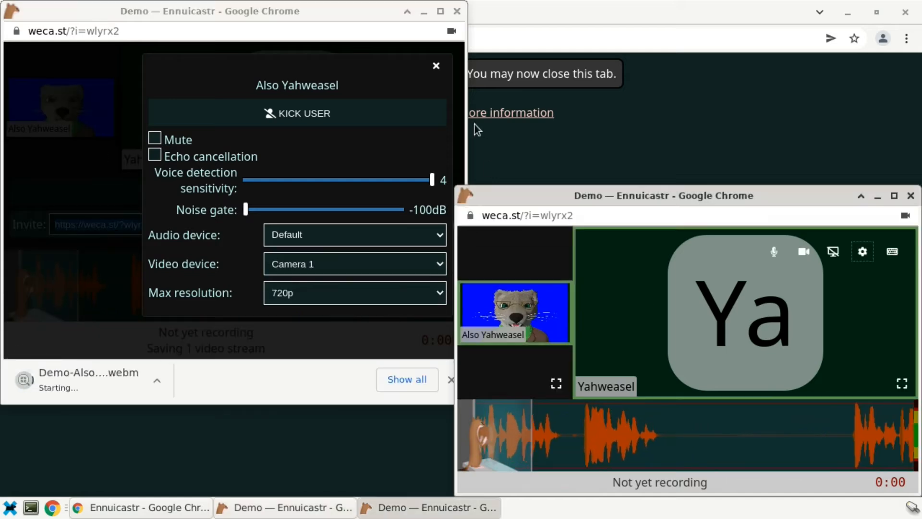
left_click(436, 68)
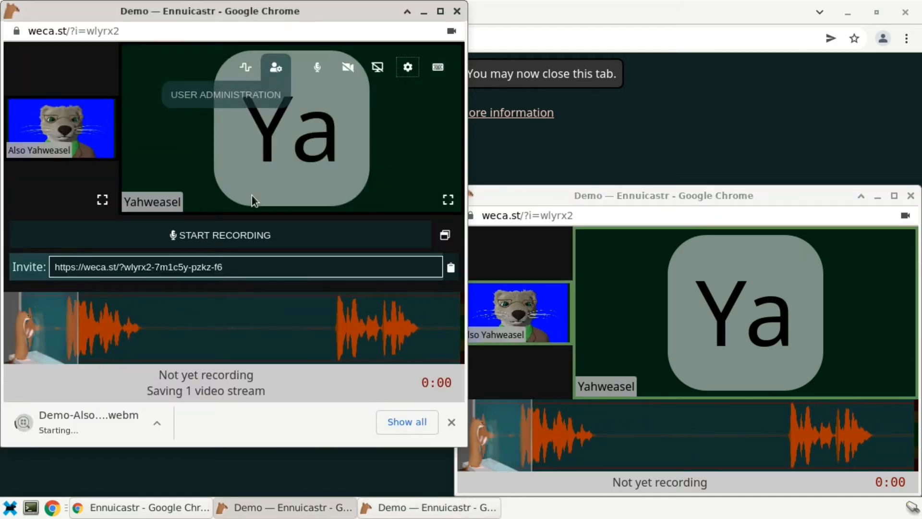
- Start recording Demo and pop its pause, stop and invite controls into a host panel
left_click(262, 245)
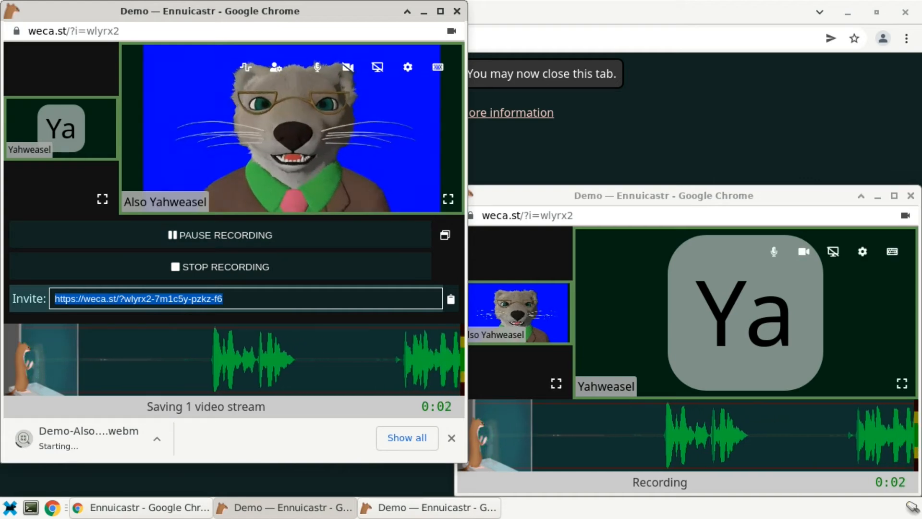
left_click(445, 235)
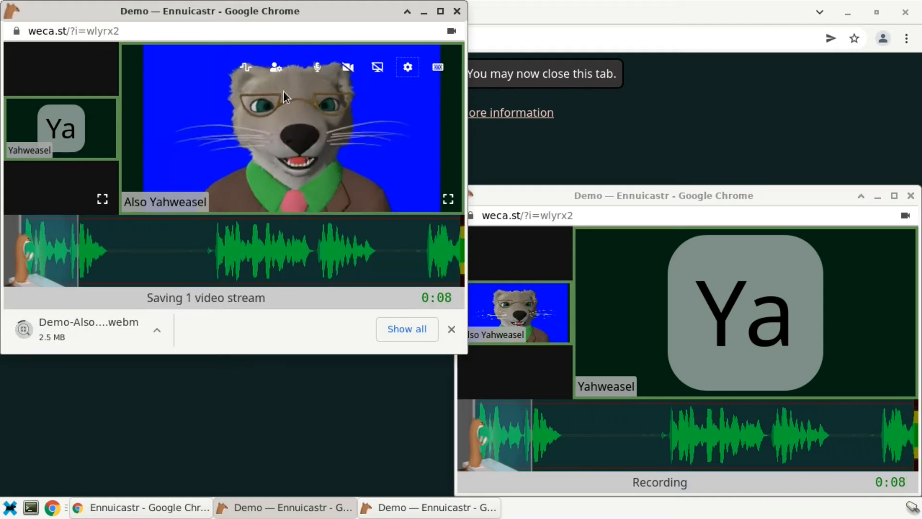
left_click(245, 69)
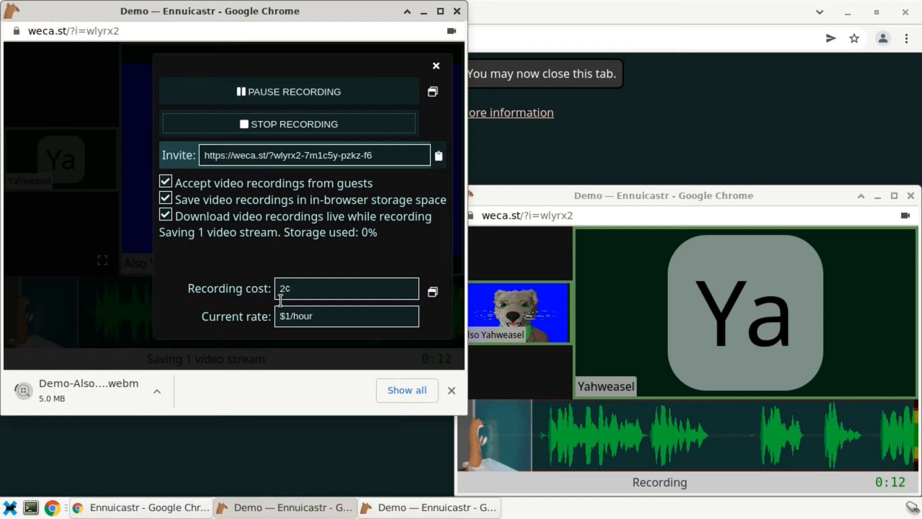
left_click(301, 270)
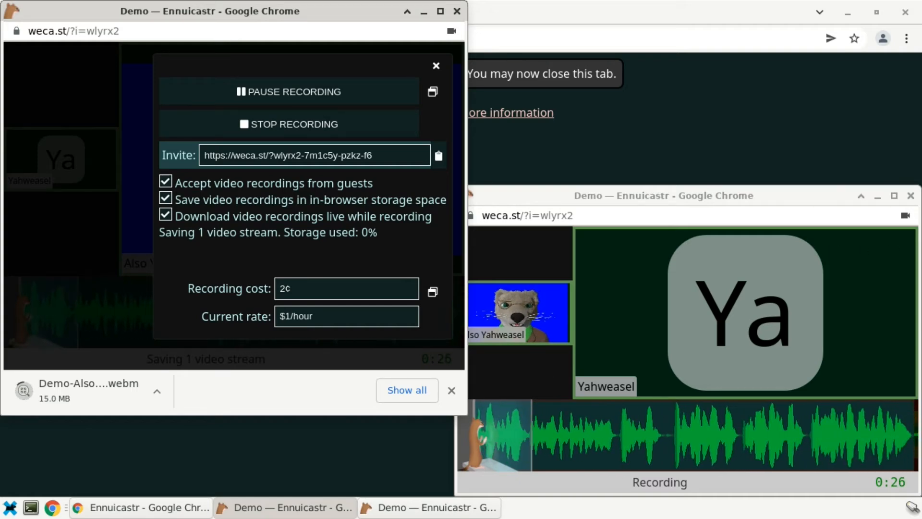
left_click(436, 66)
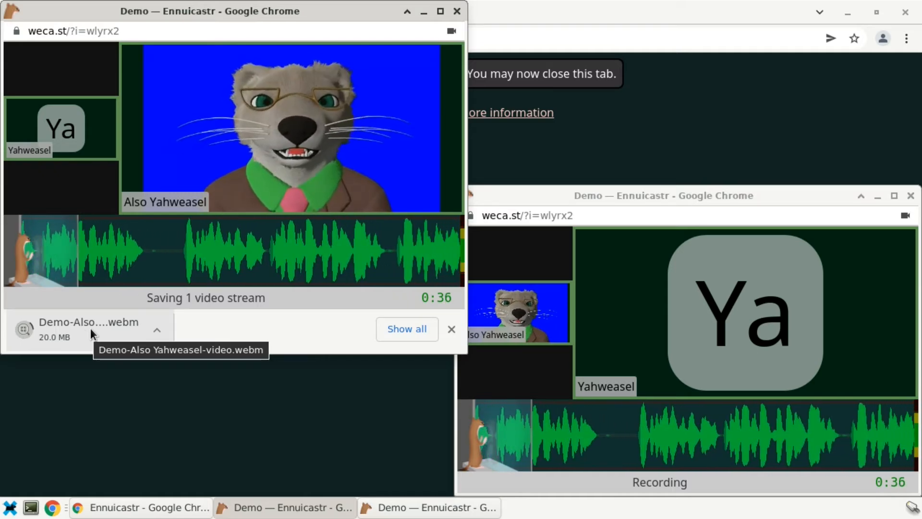
mouse_move(626, 341)
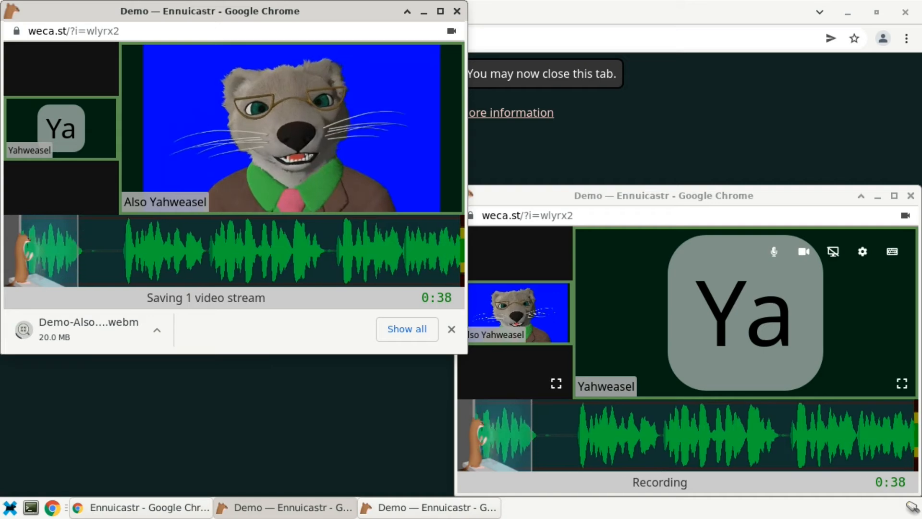
mouse_move(200, 254)
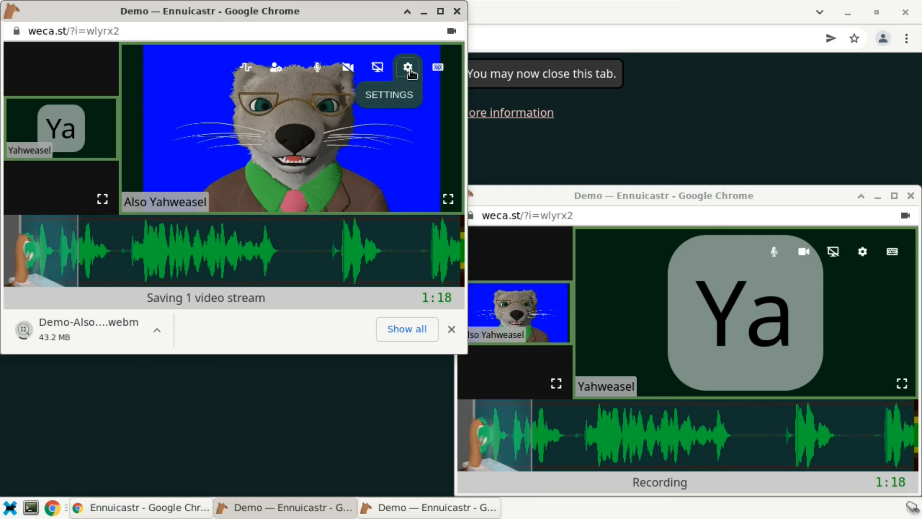
- Change the call settings' view mode from Normal to Studio
left_click(408, 67)
left_click(352, 89)
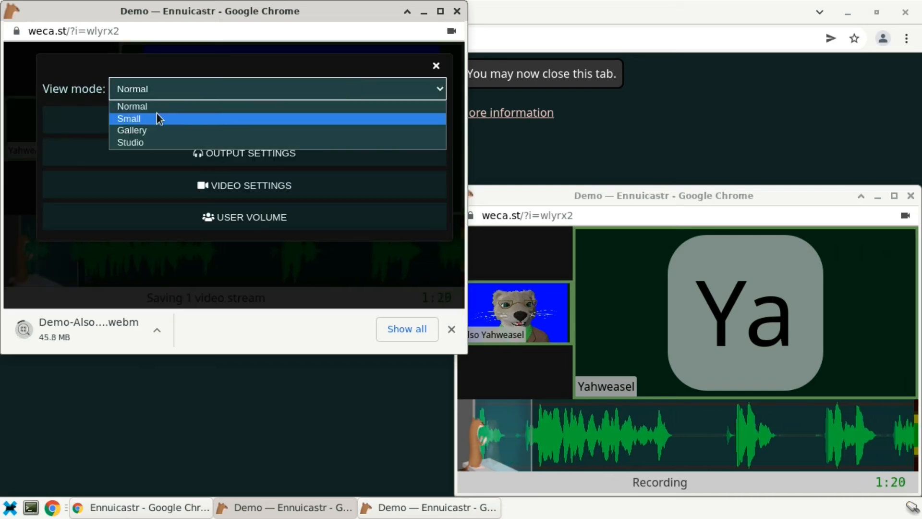
left_click(166, 142)
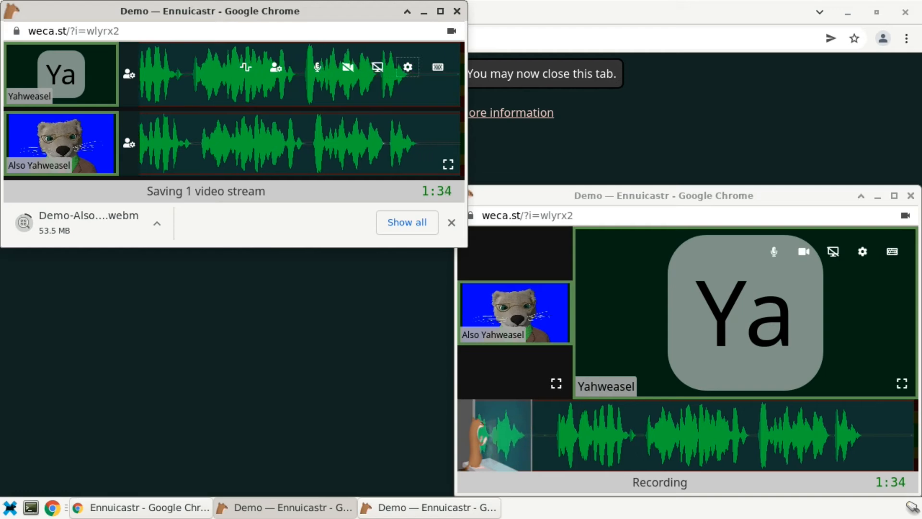
- Stop the Demo recording from the host panel, confirm YES, and close the call windows
left_click(246, 72)
left_click(278, 125)
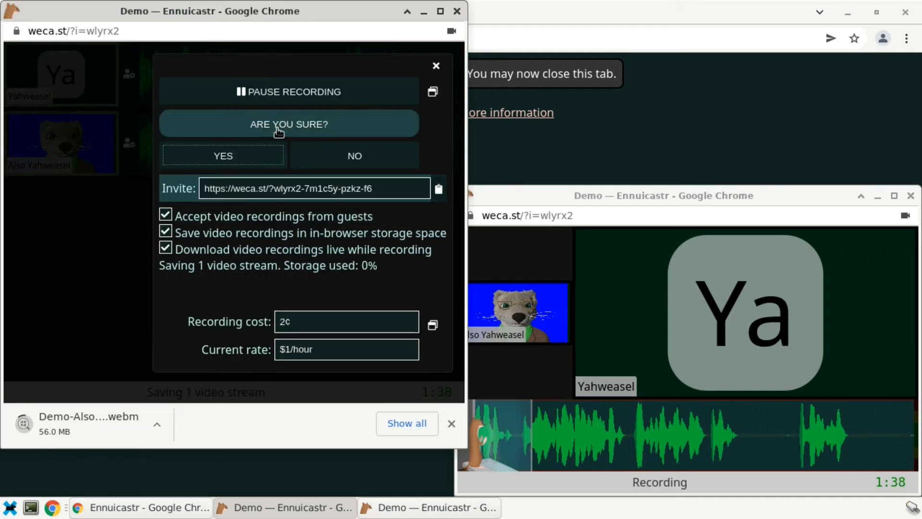
left_click(267, 153)
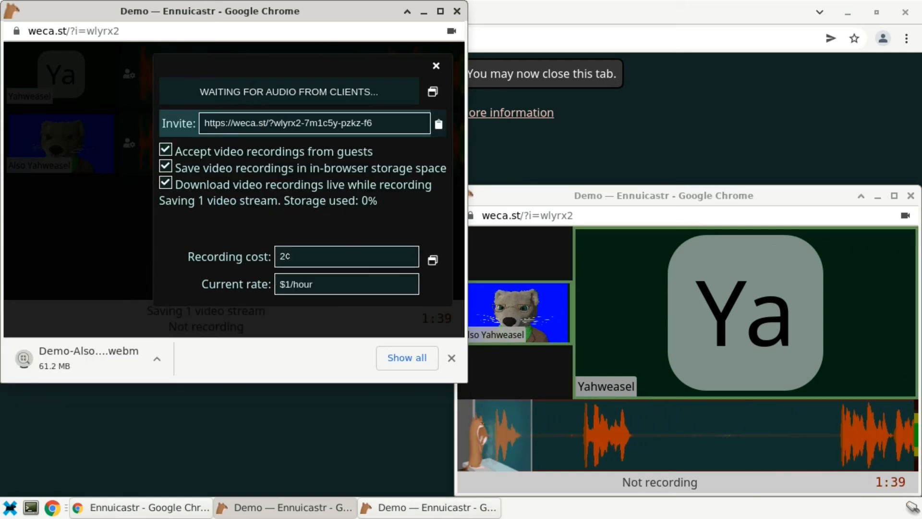
left_click(911, 195)
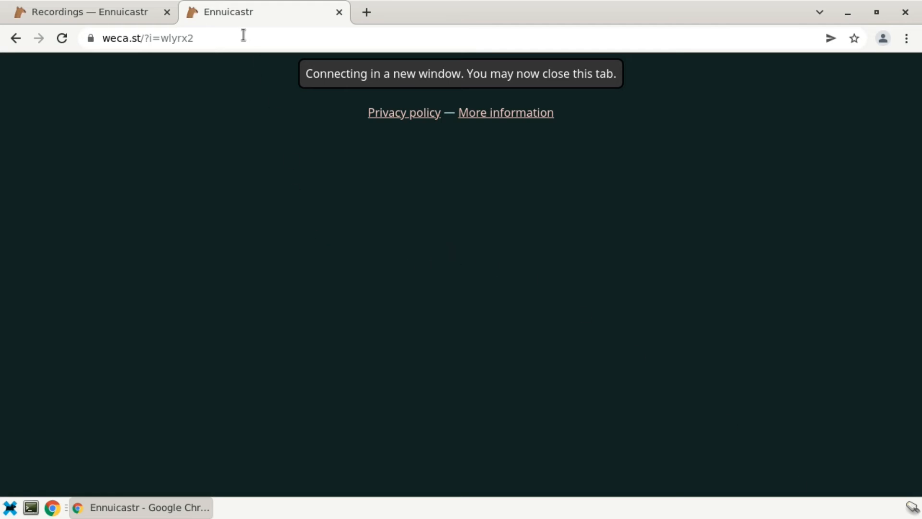
- Close the leftover connection tab and open Demo's $0.04 download page
left_click(339, 12)
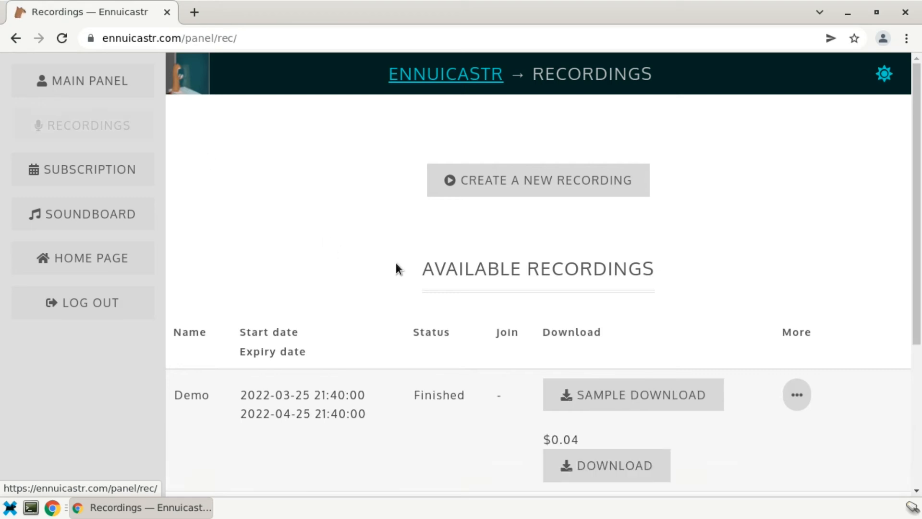
left_click(648, 469)
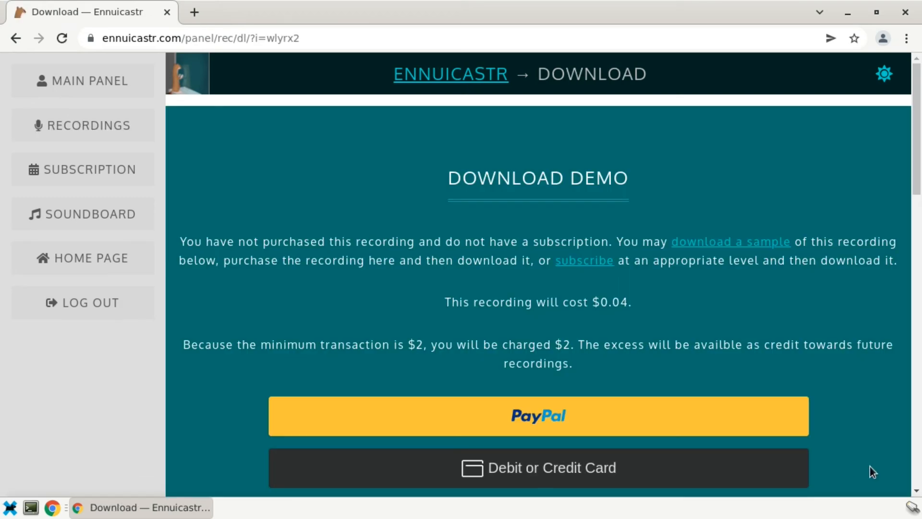
scroll(790, 280, "down", 9)
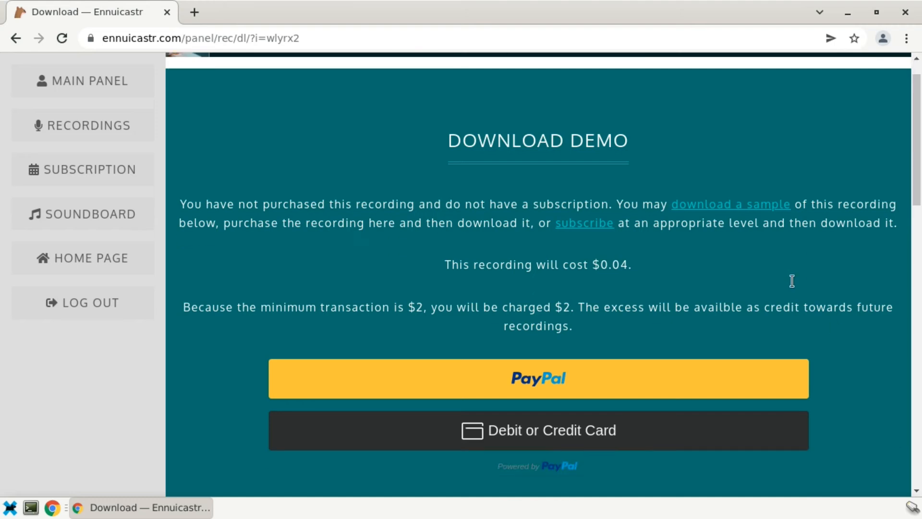
scroll(817, 355, "up", 7)
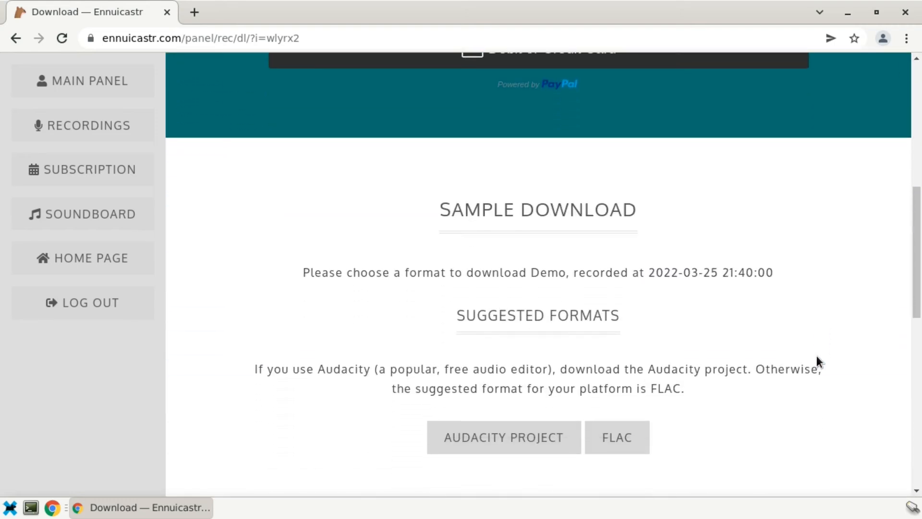
scroll(858, 367, "up", 2)
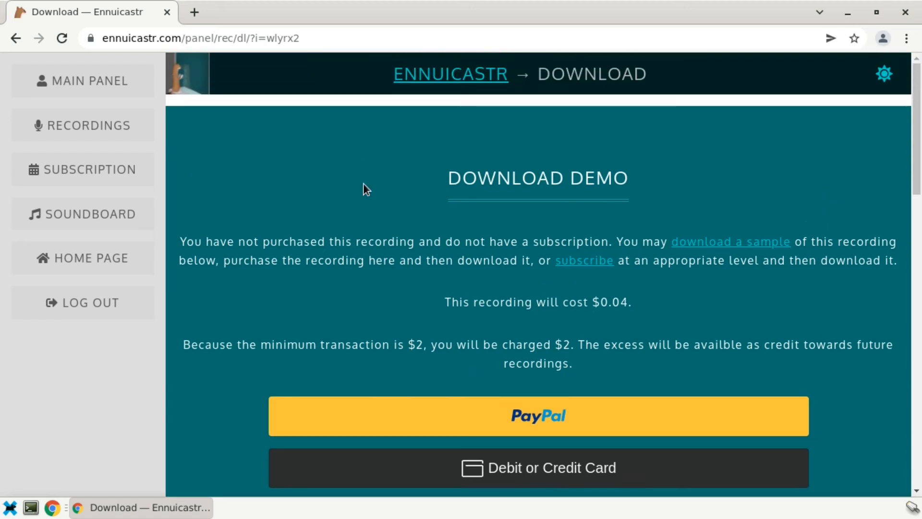
left_click(101, 179)
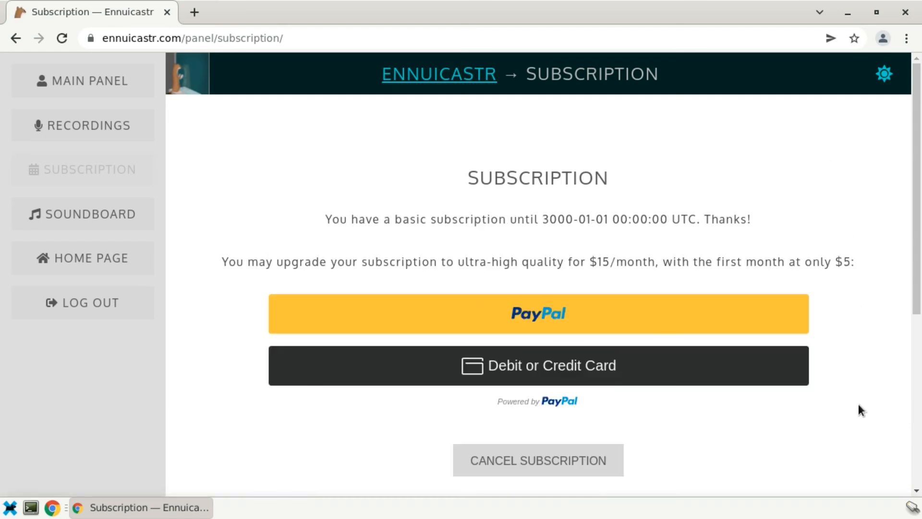
left_click(74, 130)
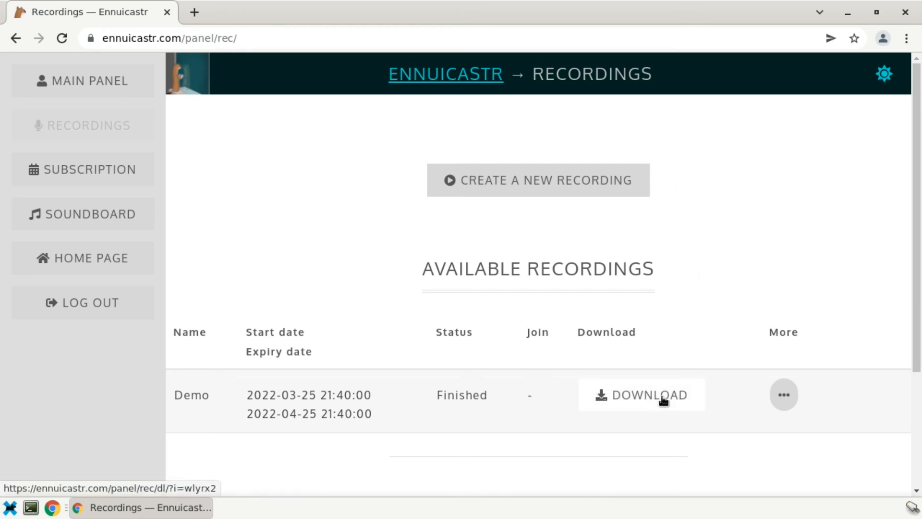
left_click(661, 396)
scroll(728, 382, "down", 5)
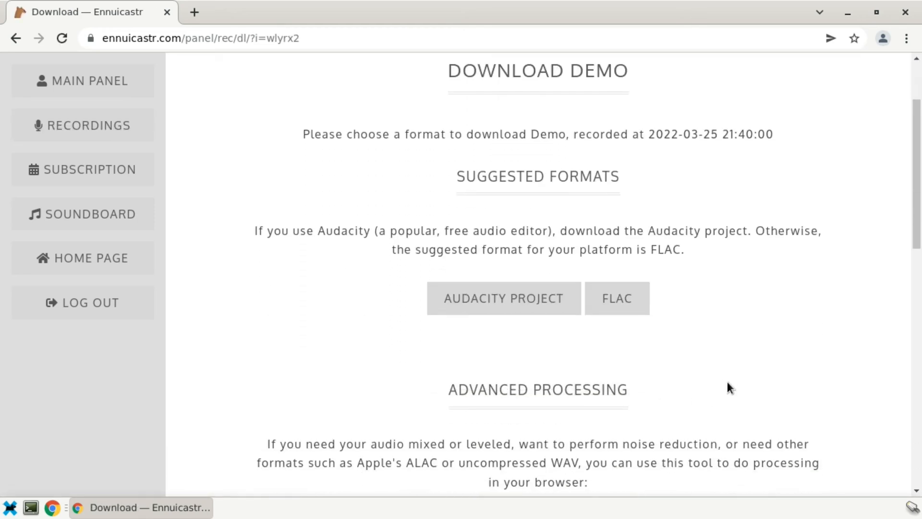
scroll(727, 384, "up", 1)
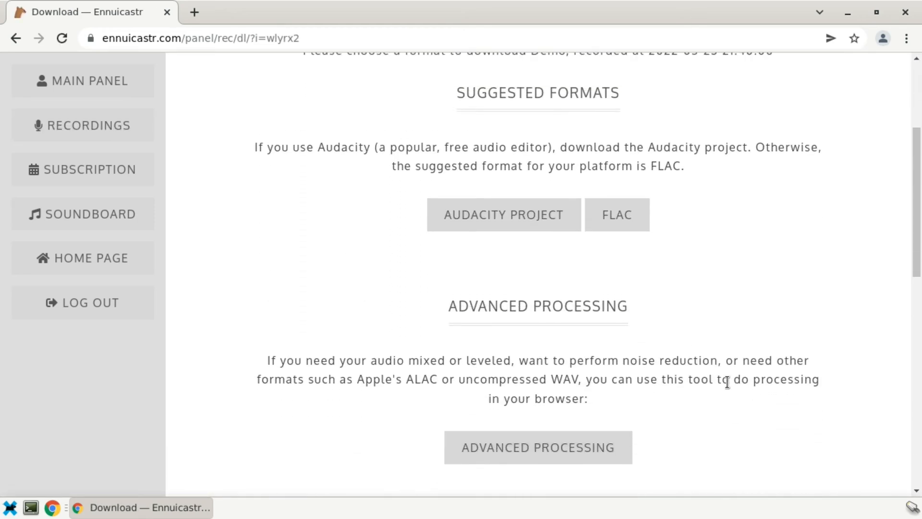
scroll(727, 382, "down", 5)
scroll(727, 382, "down", 6)
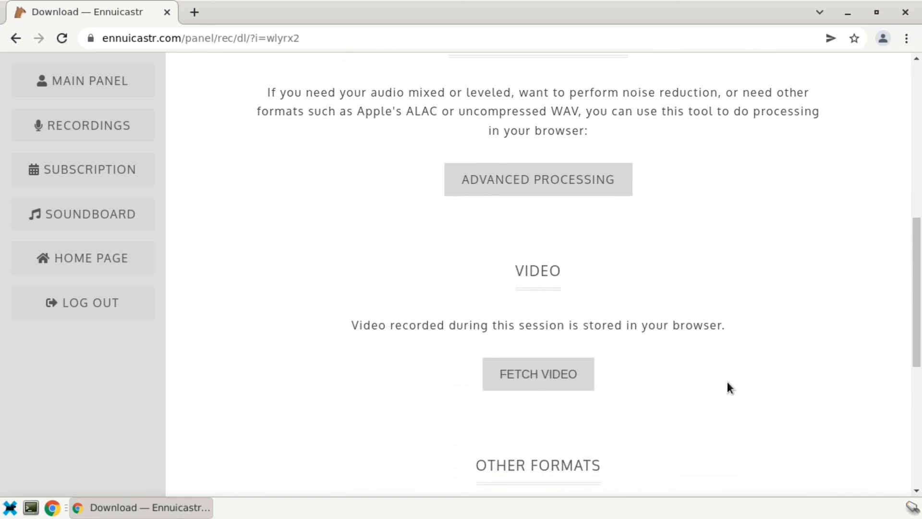
scroll(727, 381, "up", 11)
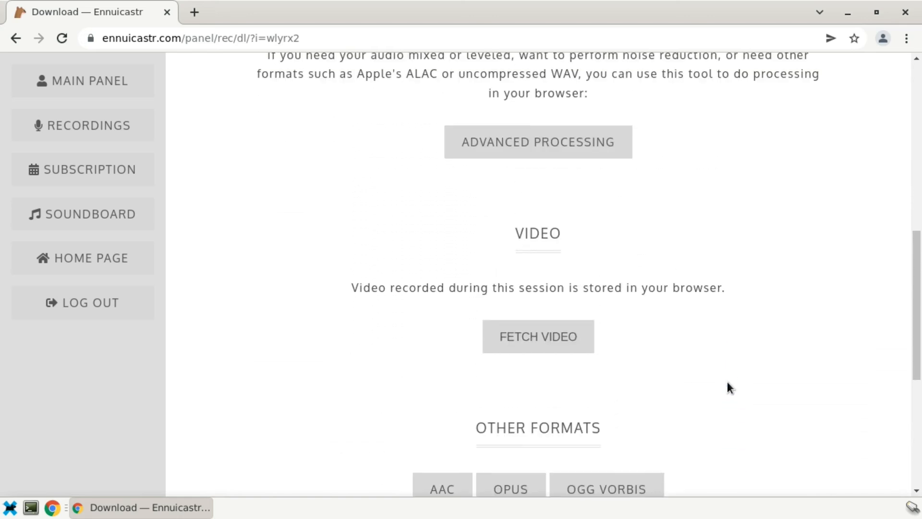
scroll(727, 382, "up", 1)
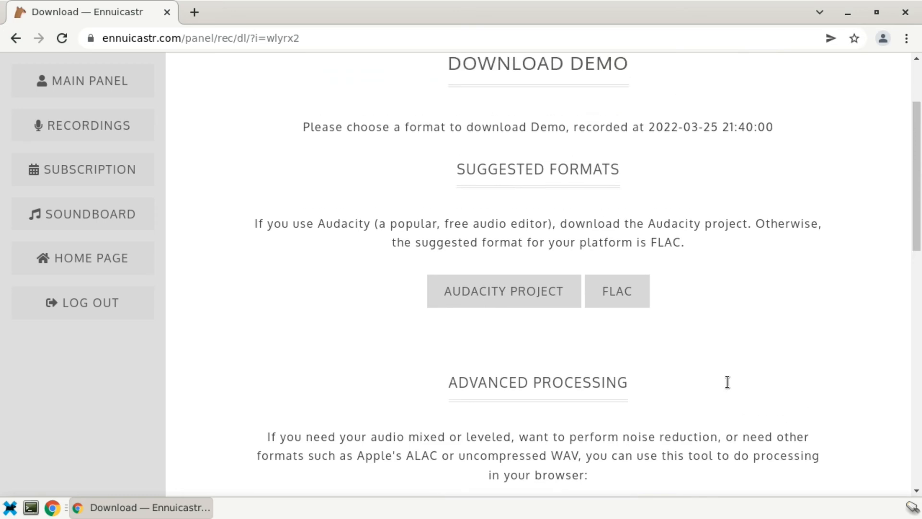
scroll(727, 381, "down", 2)
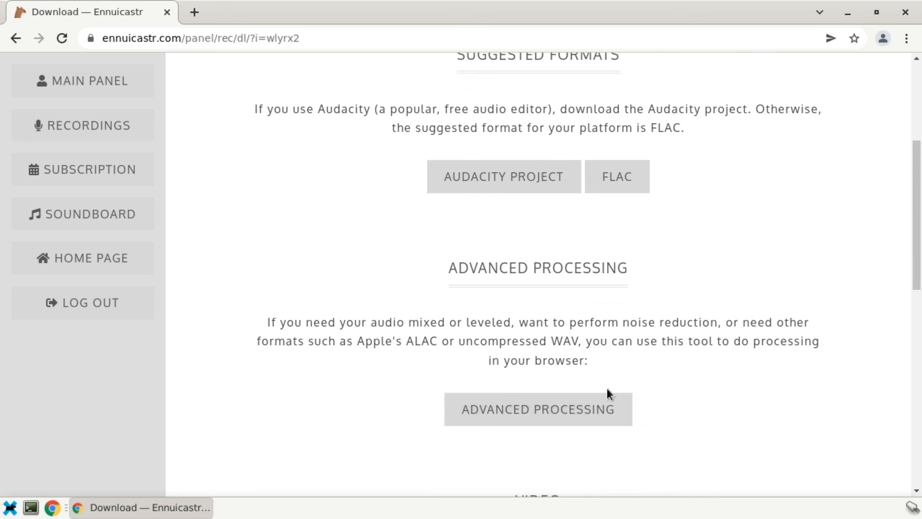
left_click(556, 417)
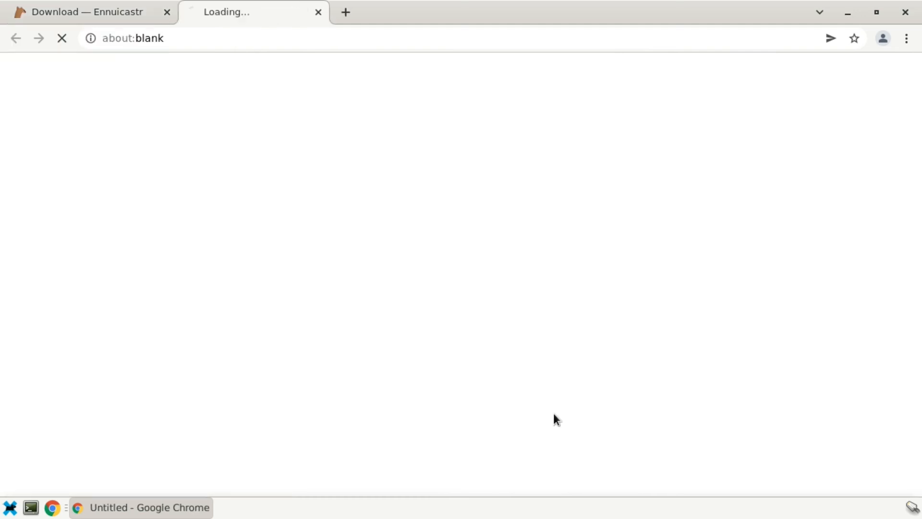
left_click(492, 297)
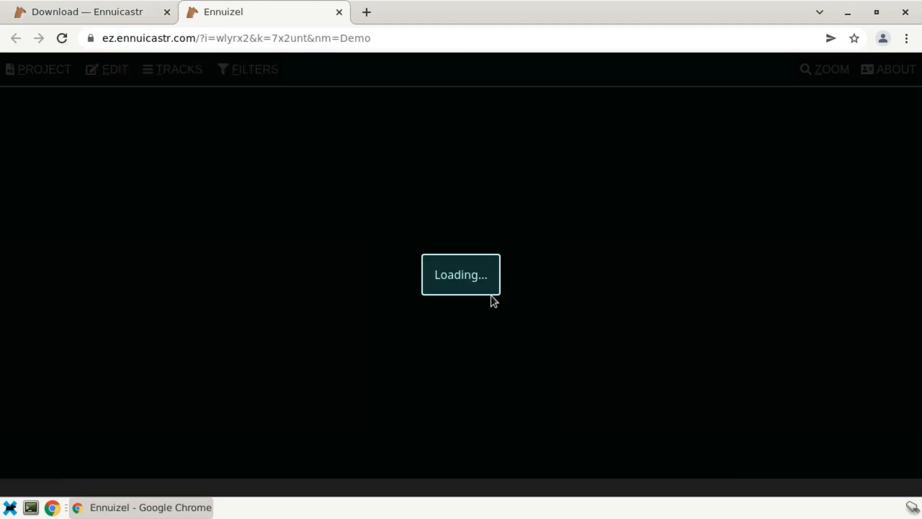
left_click(278, 125)
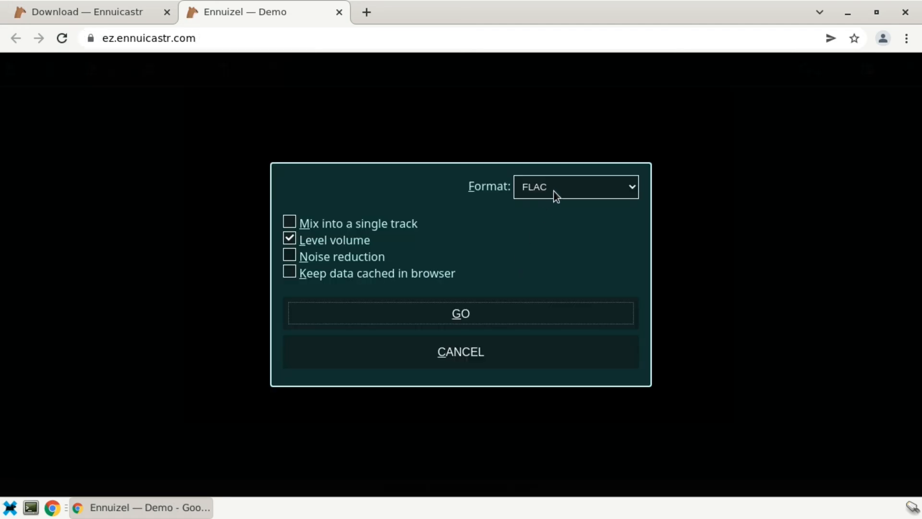
left_click(554, 190)
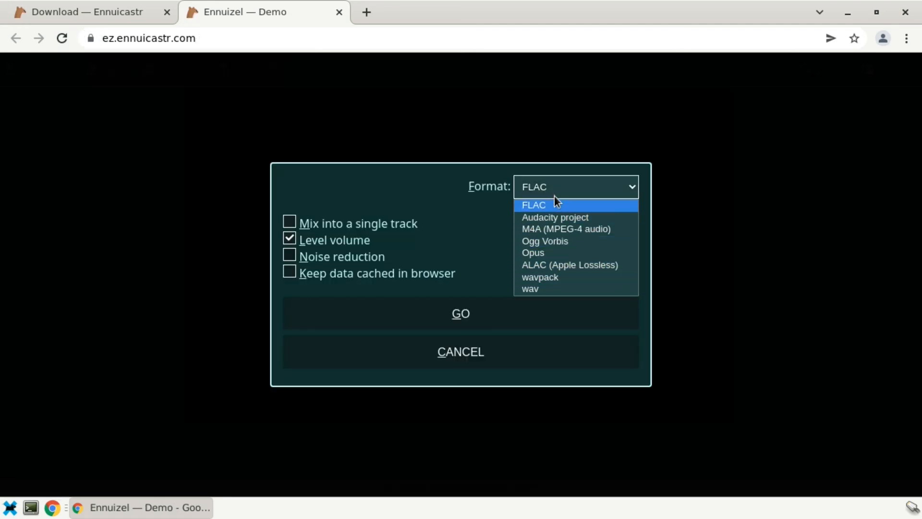
left_click(554, 192)
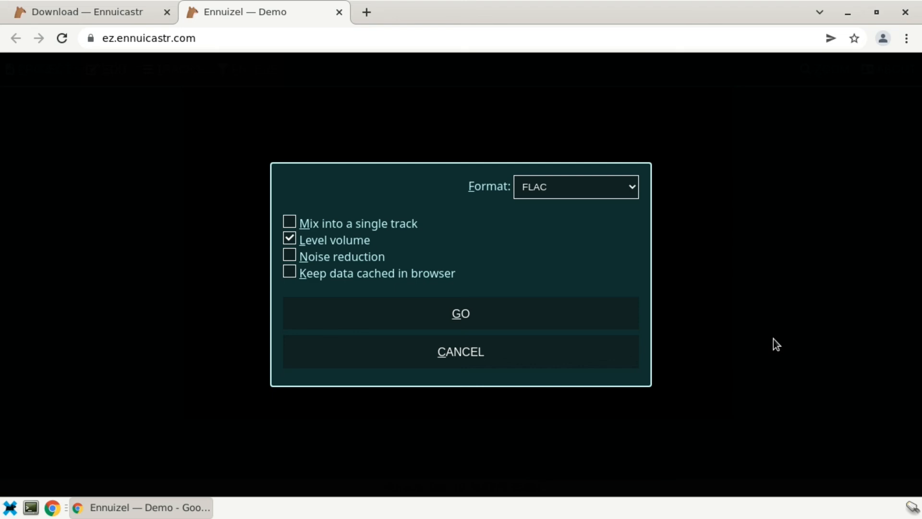
key("ctrl+w")
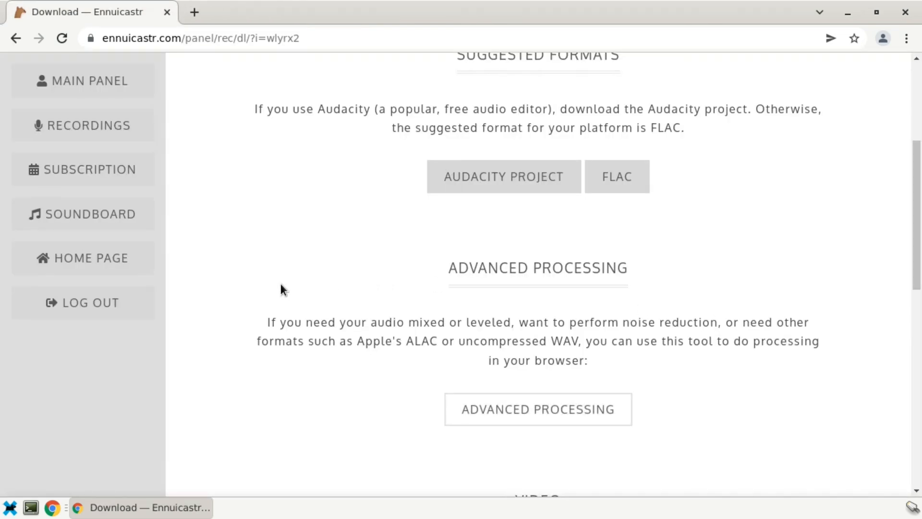
- Visit Soundboard and Recordings, then expand the new-recording form's Advanced and Quality options
left_click(85, 214)
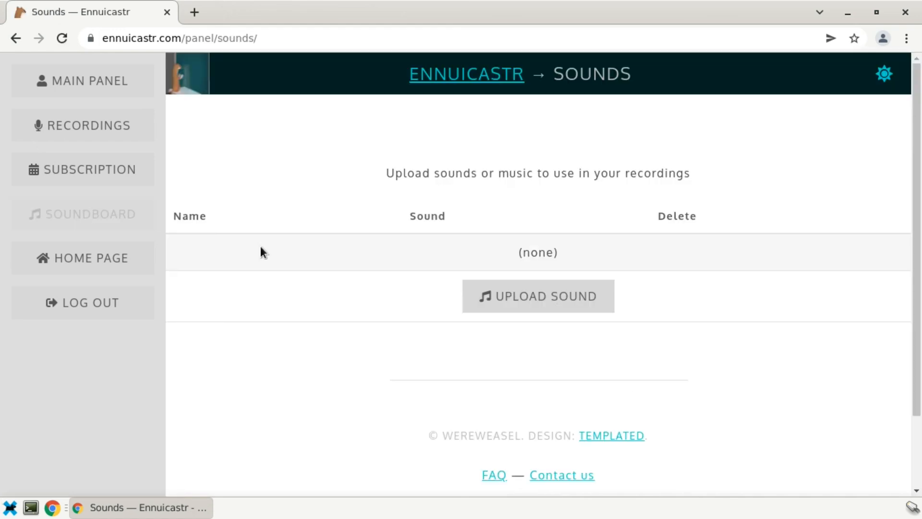
left_click(88, 133)
left_click(470, 185)
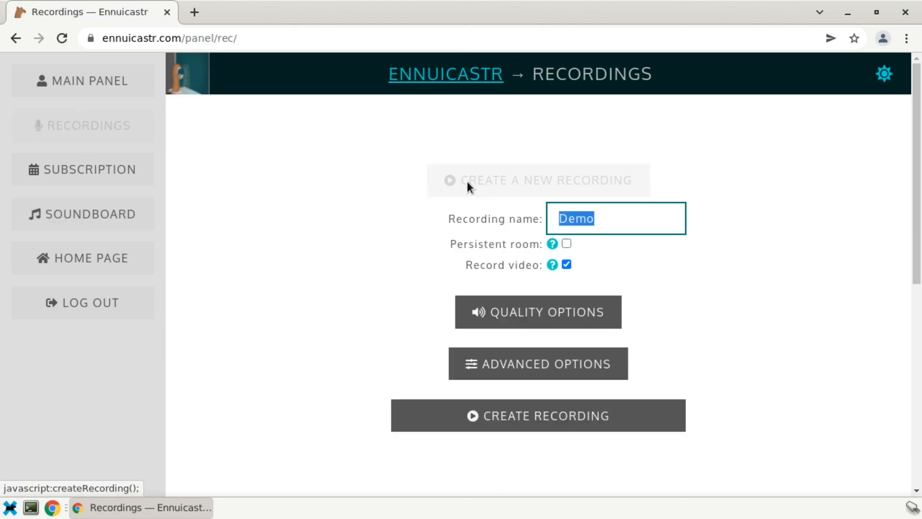
scroll(294, 232, "down", 2)
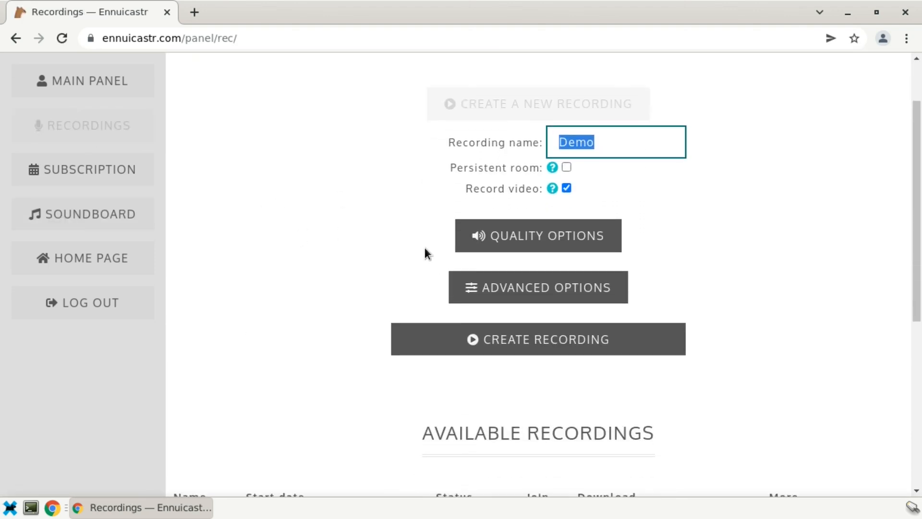
left_click(487, 287)
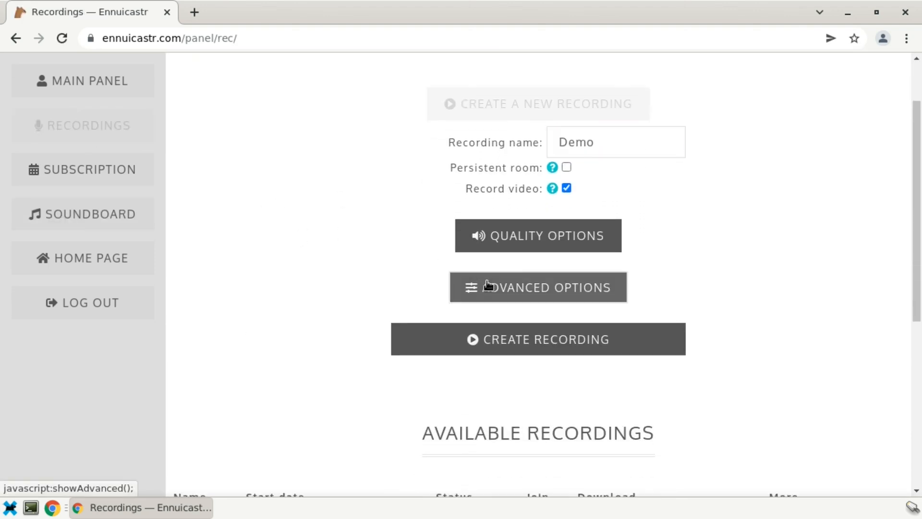
left_click(500, 237)
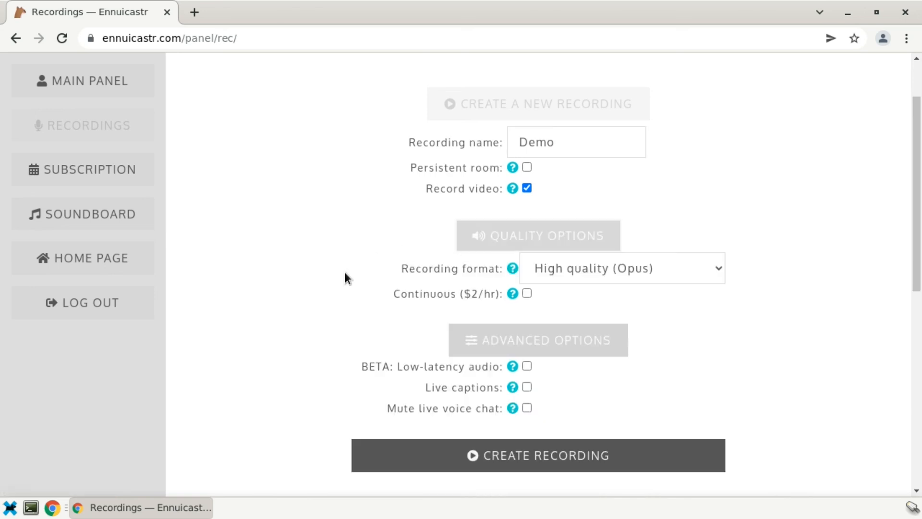
scroll(344, 272, "down", 1)
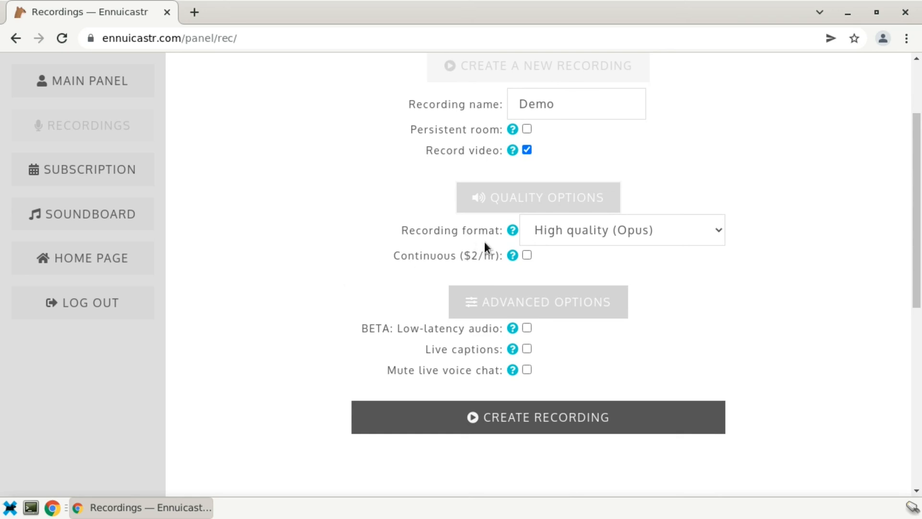
- Check the recording format and continuous recording help, then go to the FAQ page
left_click(511, 234)
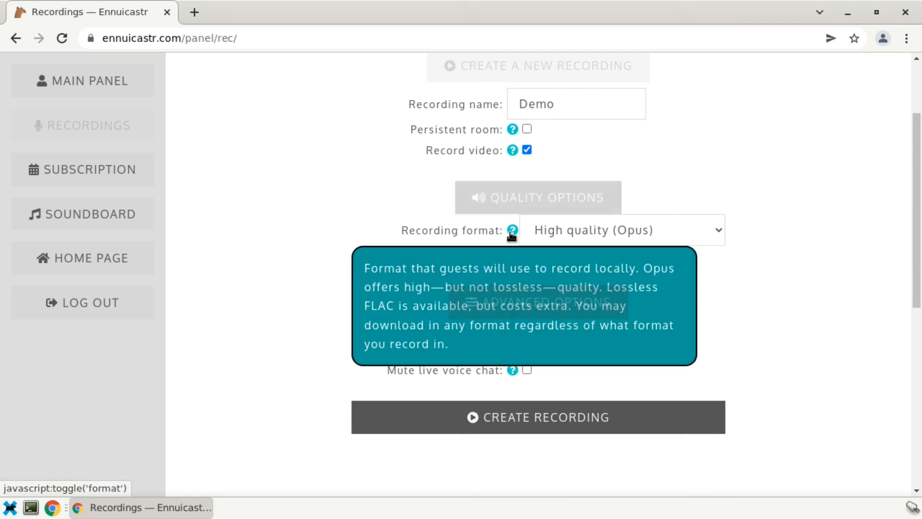
left_click(512, 236)
left_click(514, 258)
left_click(514, 258)
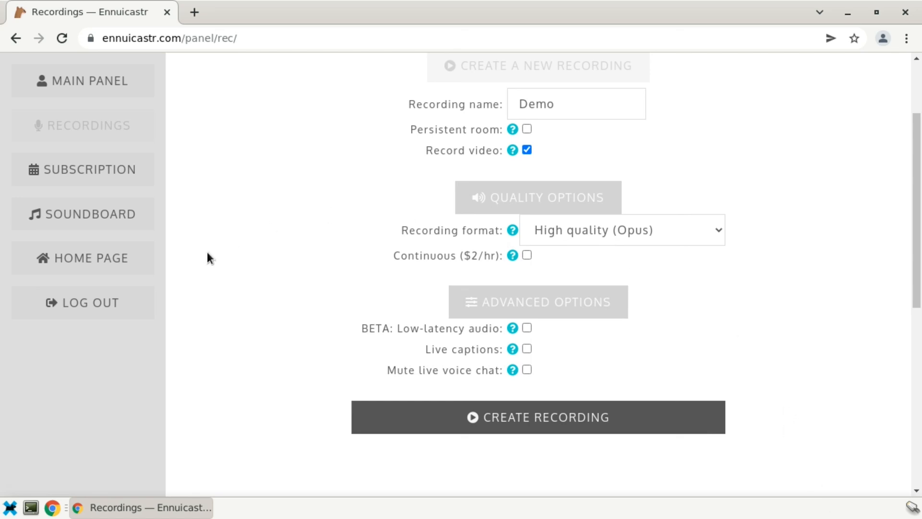
left_click(120, 260)
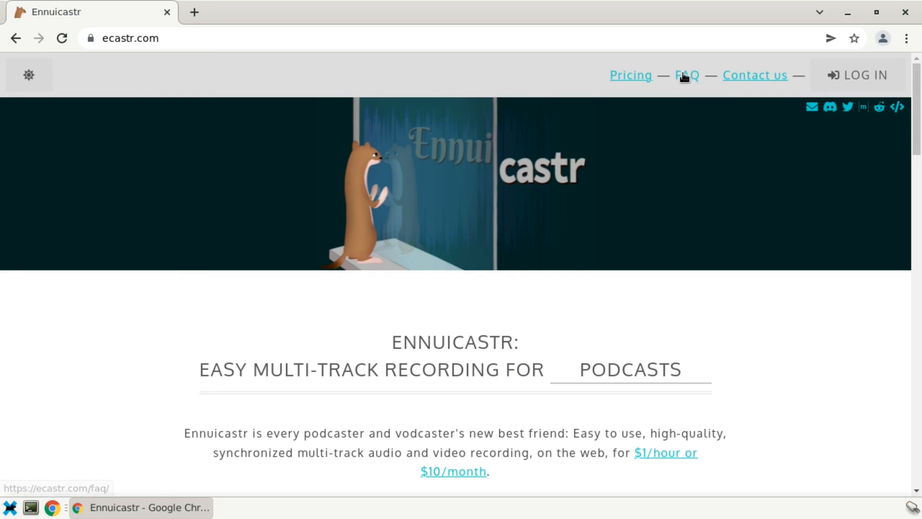
left_click(685, 77)
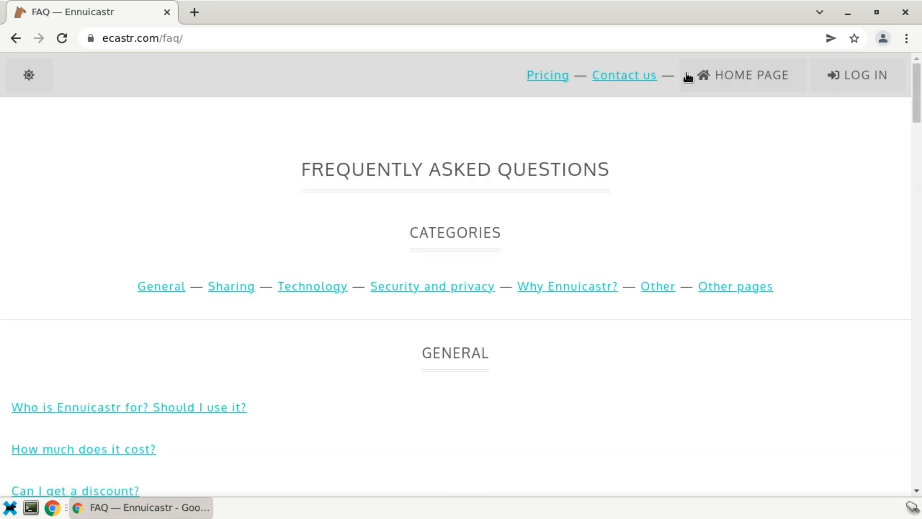